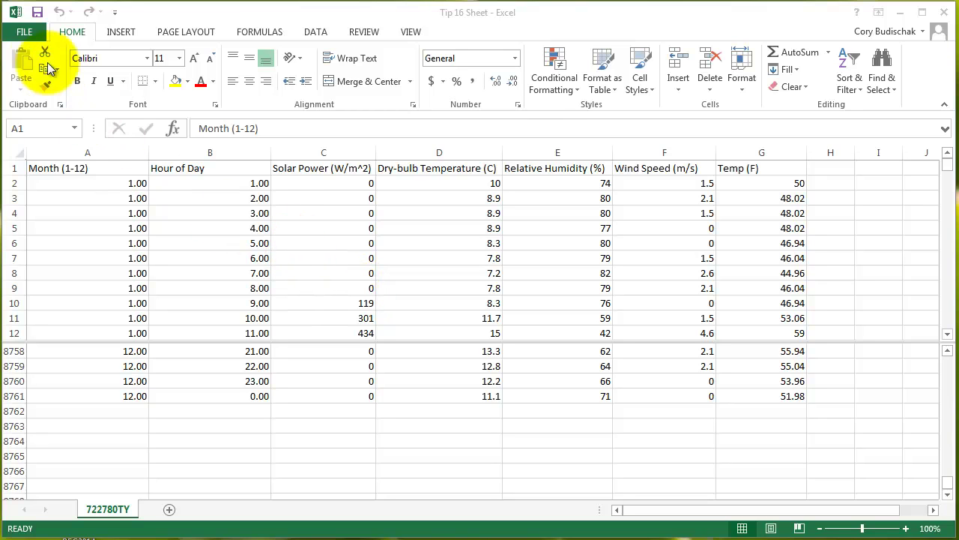
# - Start saving a copy of the workbook in the current Videos folder with CSV (Comma delimited) as the file type
pyautogui.click(26, 34)
pyautogui.click(26, 34)
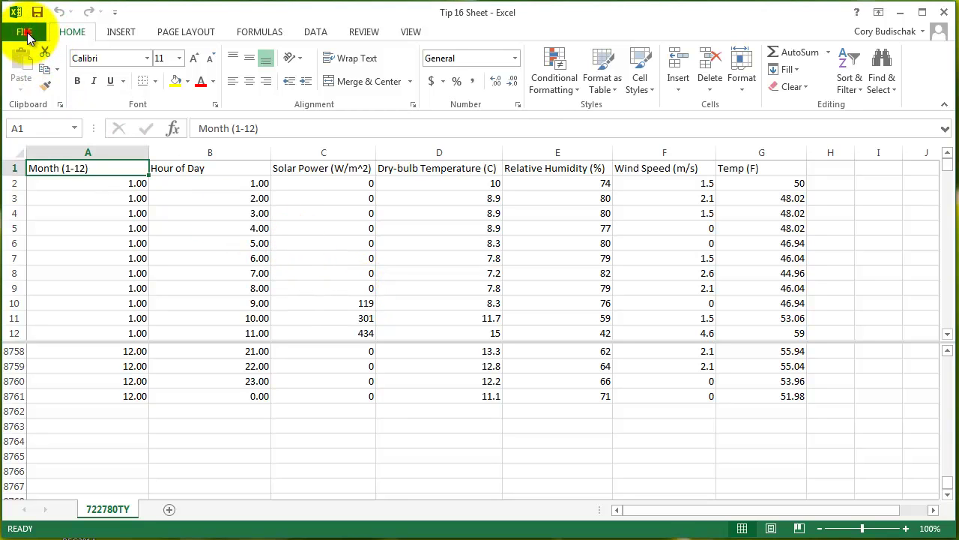
pyautogui.click(48, 181)
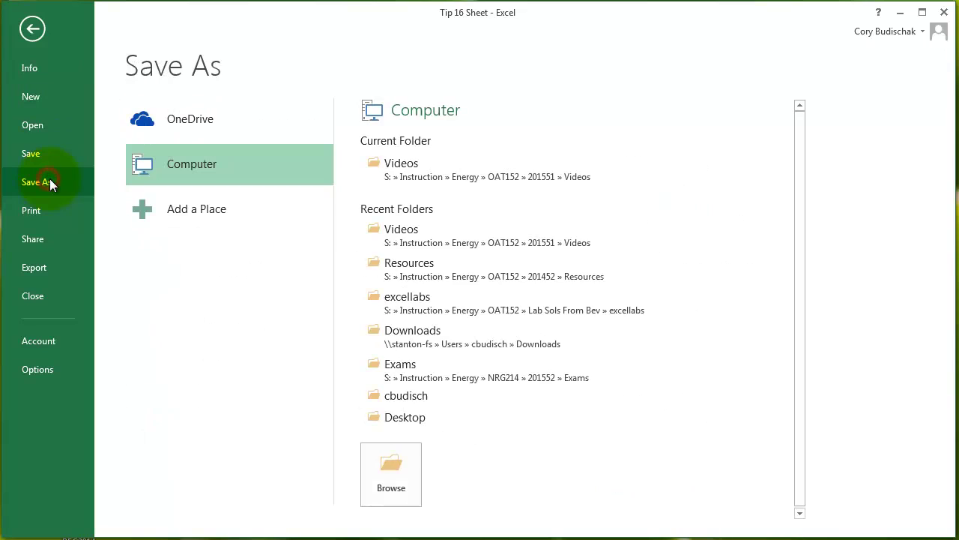
pyautogui.click(440, 169)
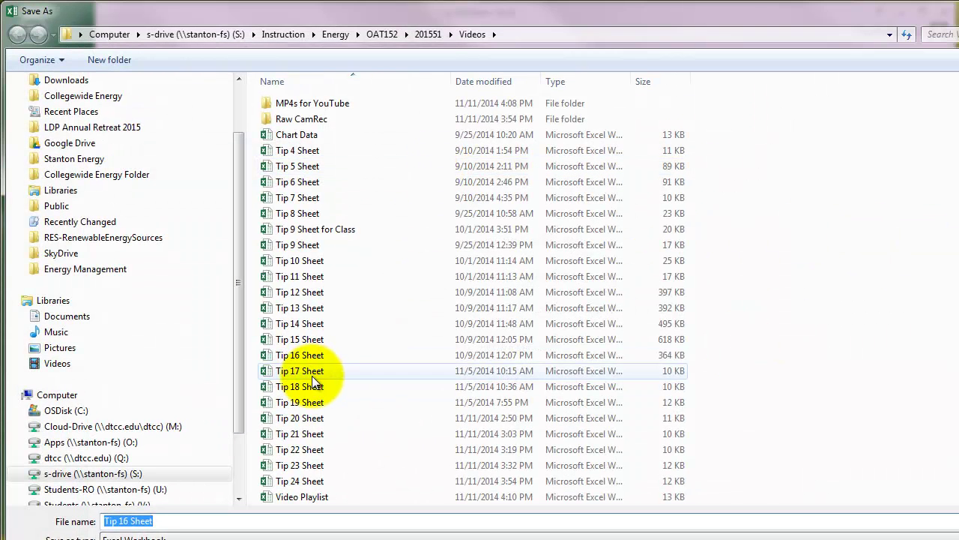
pyautogui.click(154, 536)
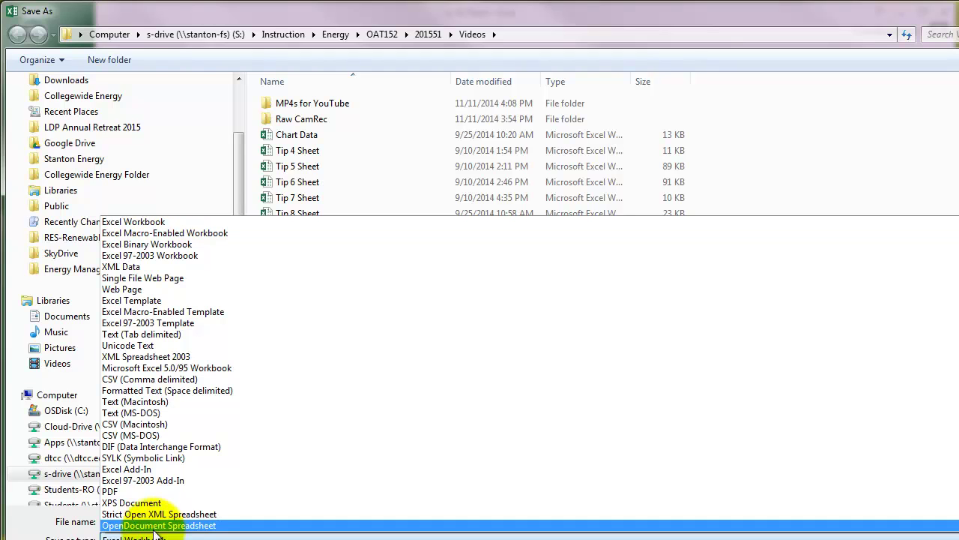
pyautogui.click(165, 379)
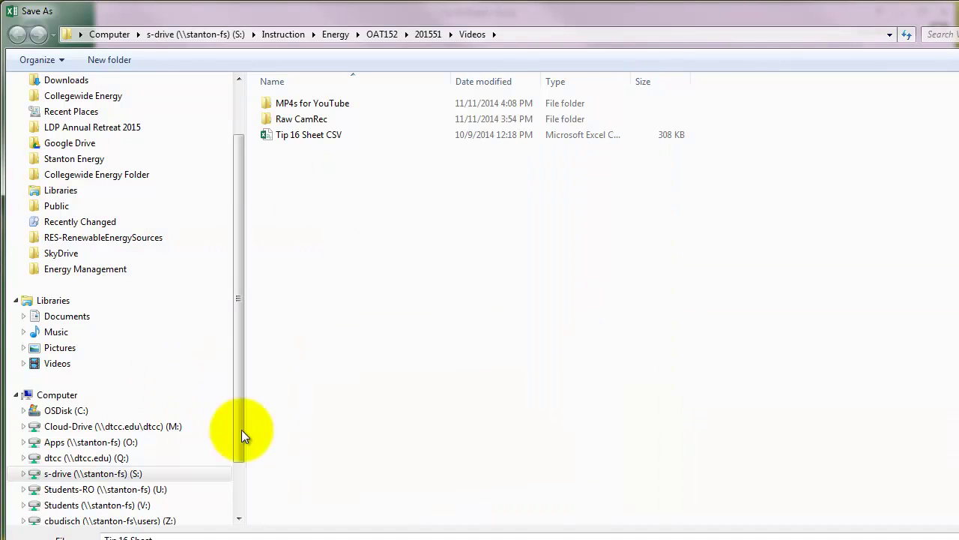
# - Save the file as Tip 16 Sheet CSV, replacing the existing file and keeping the CSV format, and close it without saving again
pyautogui.click(329, 136)
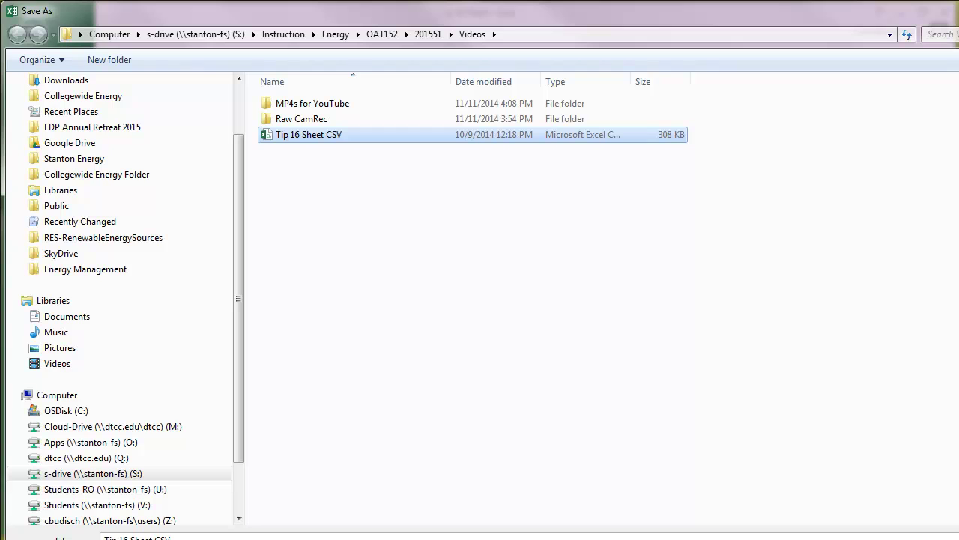
pyautogui.doubleClick(945, 10)
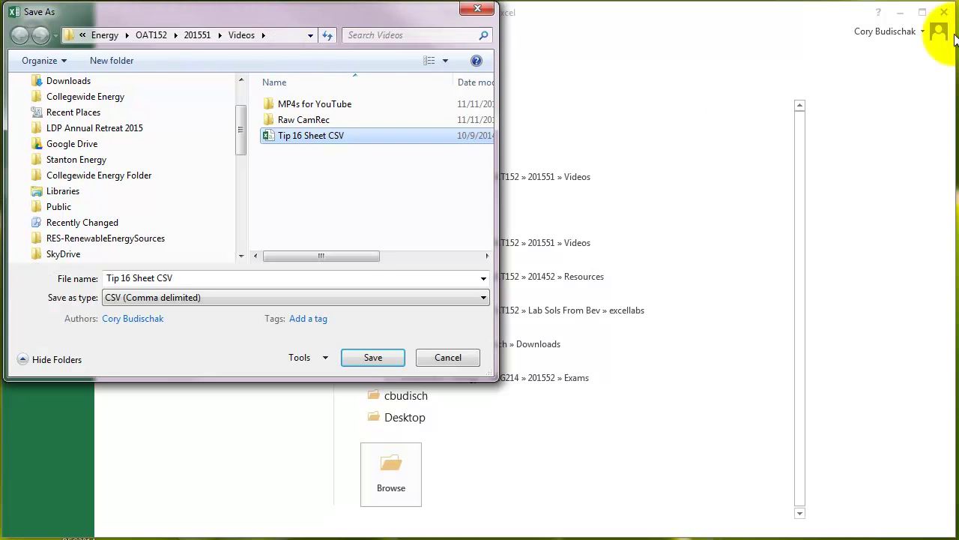
pyautogui.moveTo(287, 13); pyautogui.dragTo(457, 63)
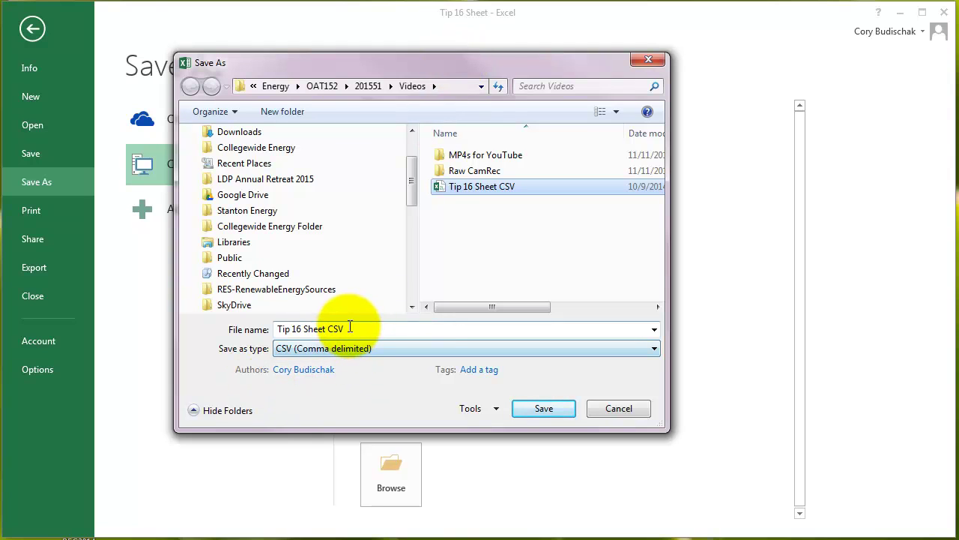
pyautogui.click(556, 408)
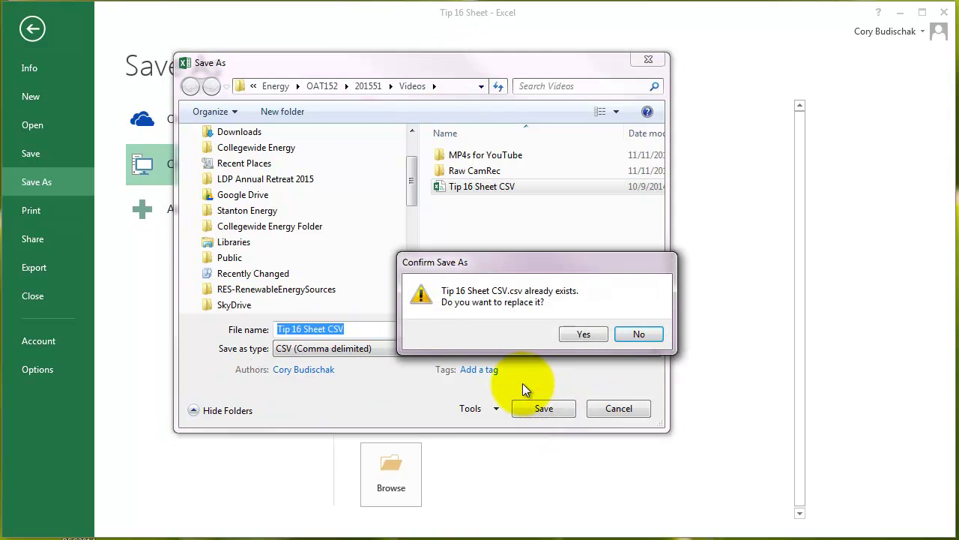
pyautogui.click(584, 335)
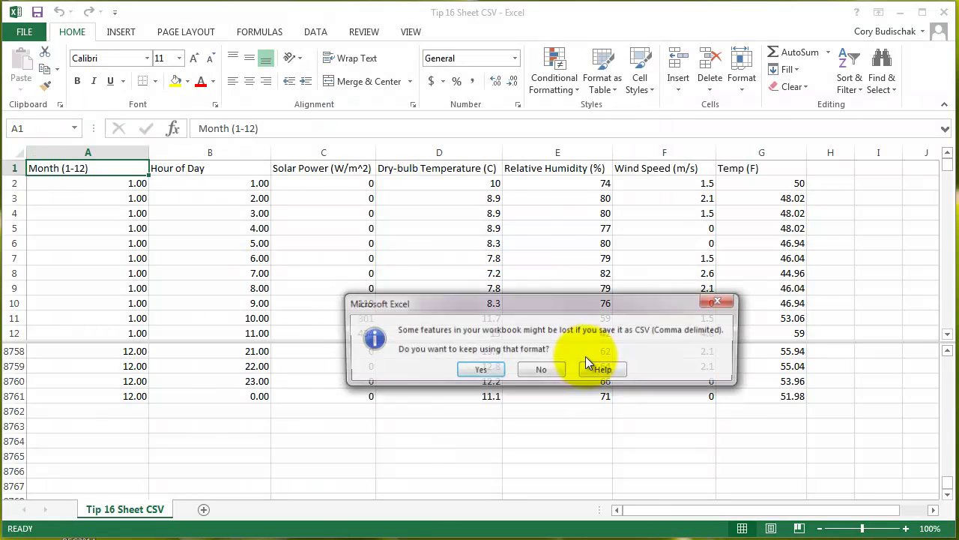
pyautogui.click(480, 371)
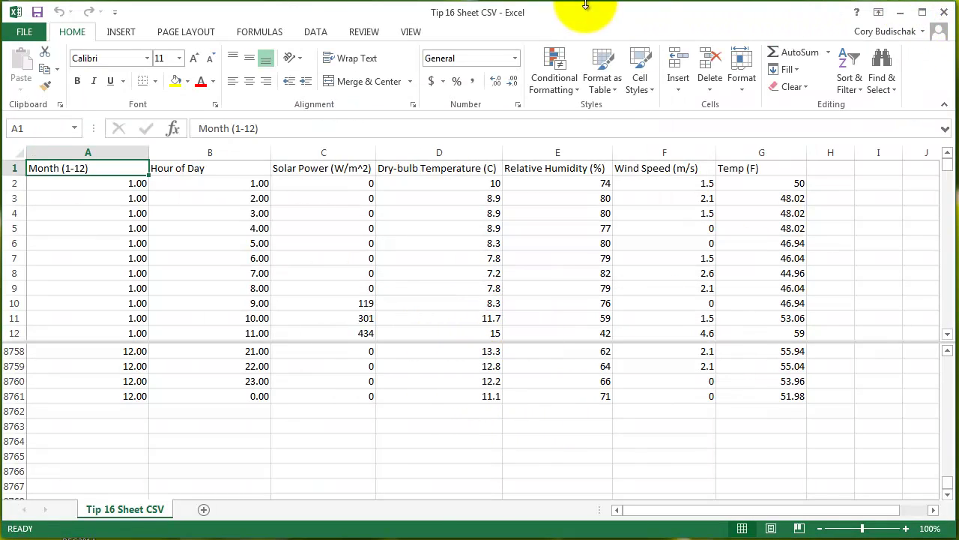
pyautogui.click(944, 17)
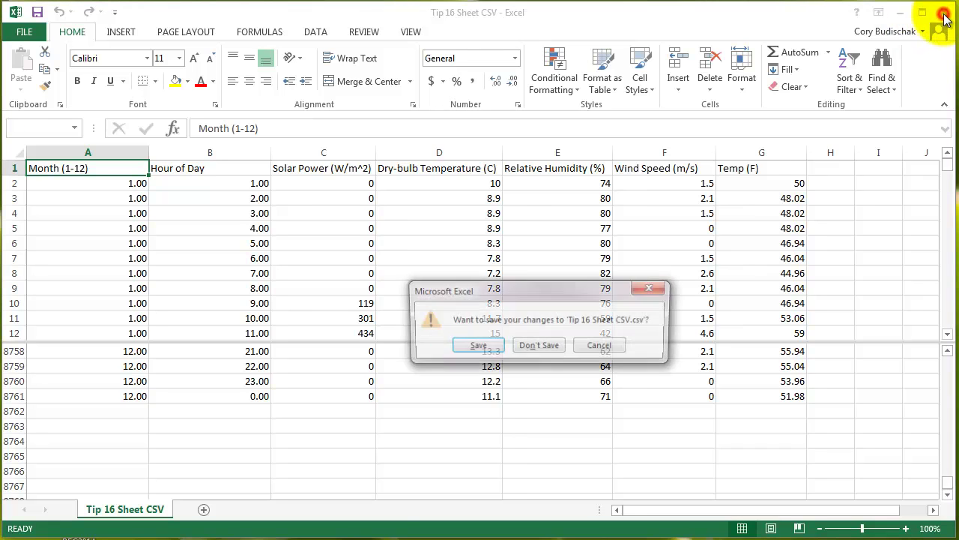
pyautogui.click(521, 345)
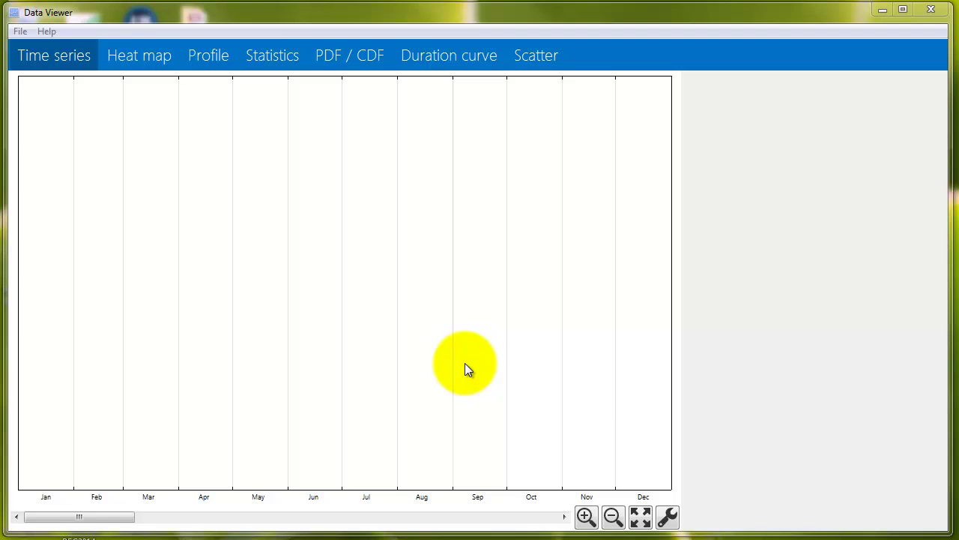
# - In Data Viewer, open the Tip 16 Sheet CSV file from the Videos folder
pyautogui.click(21, 32)
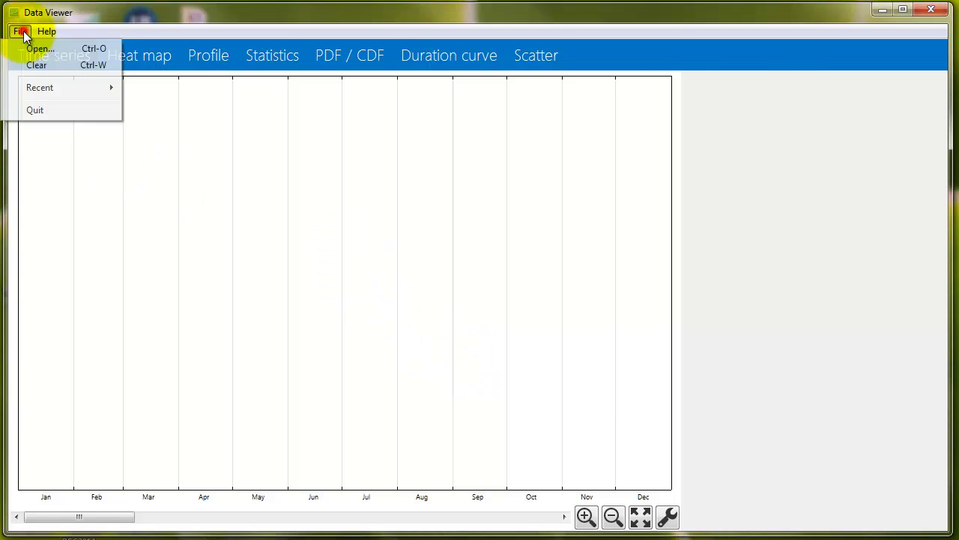
pyautogui.click(61, 49)
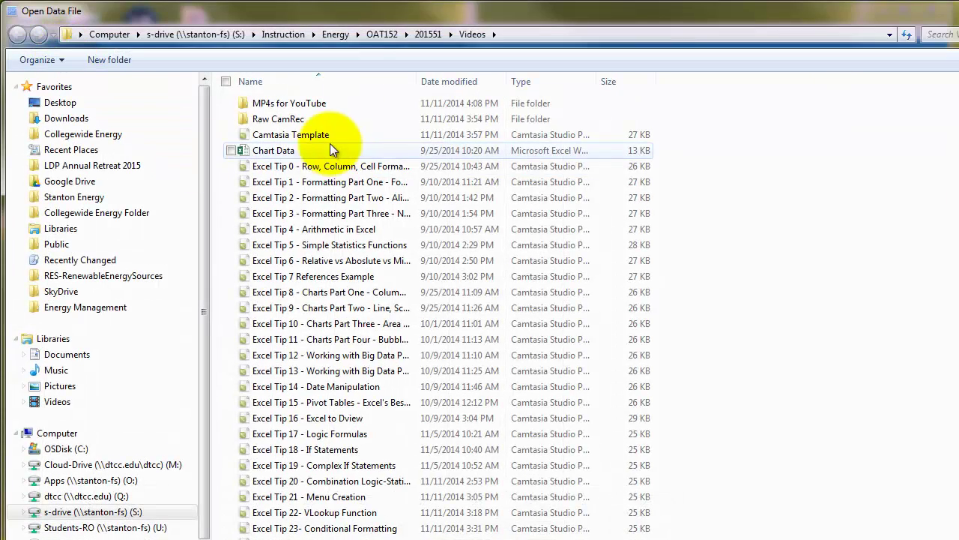
pyautogui.click(341, 465)
pyautogui.scroll(-8, 330, 461)
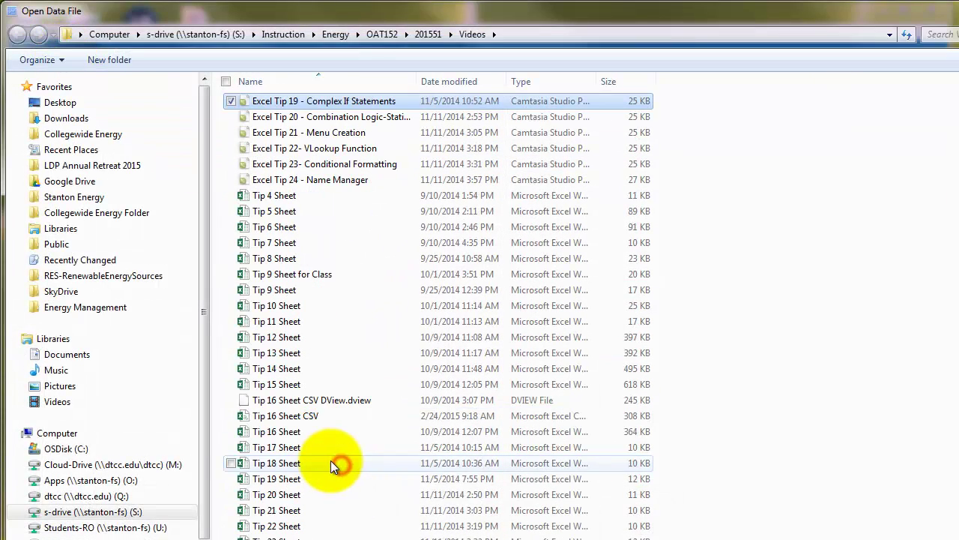
pyautogui.click(314, 417)
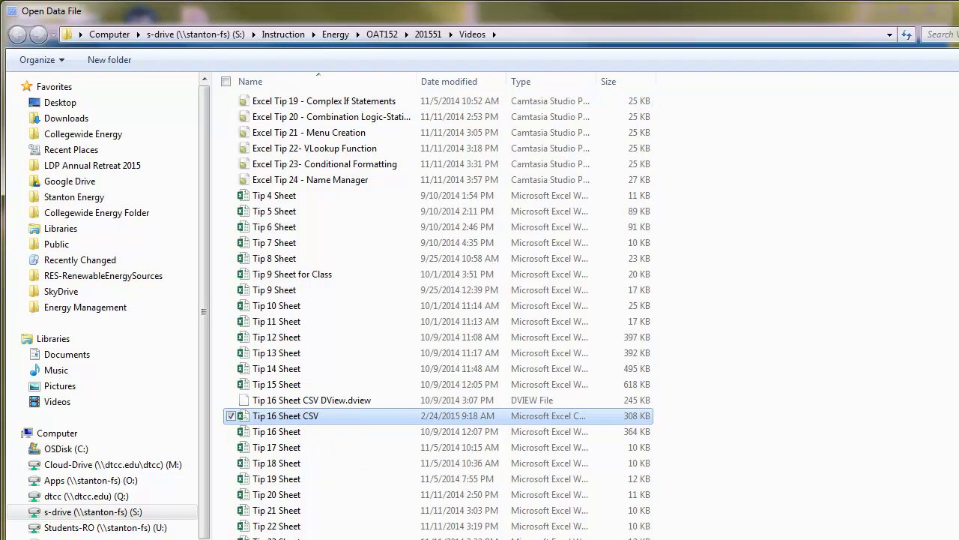
pyautogui.press('Return')
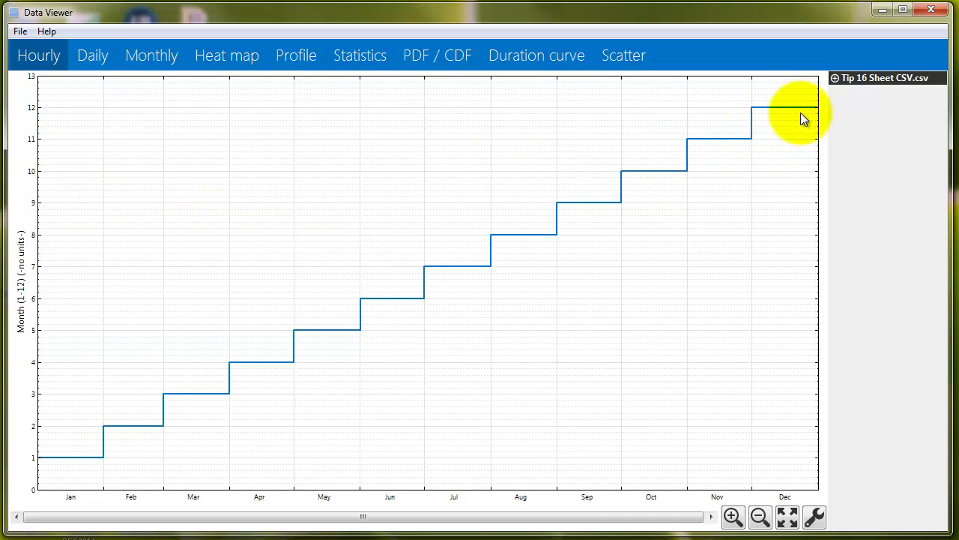
# - Expand the Tip 16 Sheet CSV.csv variables and plot hourly Dry-bulb Temperature (C) in place of Month (1-12)
pyautogui.click(835, 77)
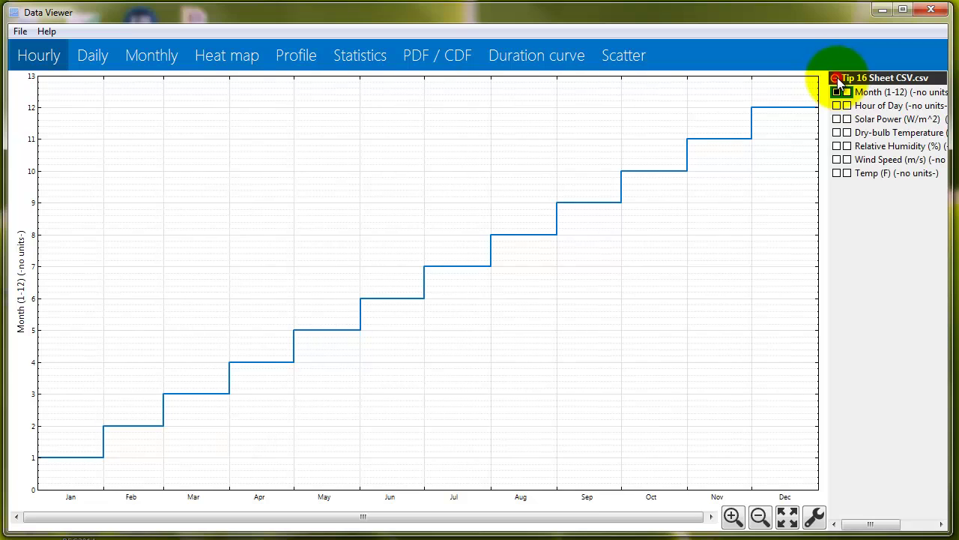
pyautogui.click(835, 78)
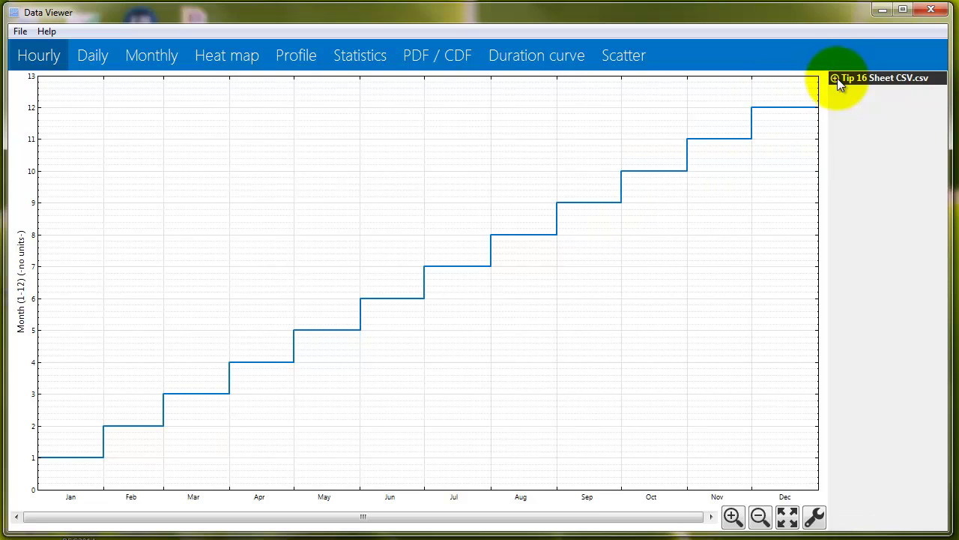
pyautogui.click(835, 78)
pyautogui.click(836, 78)
pyautogui.click(835, 78)
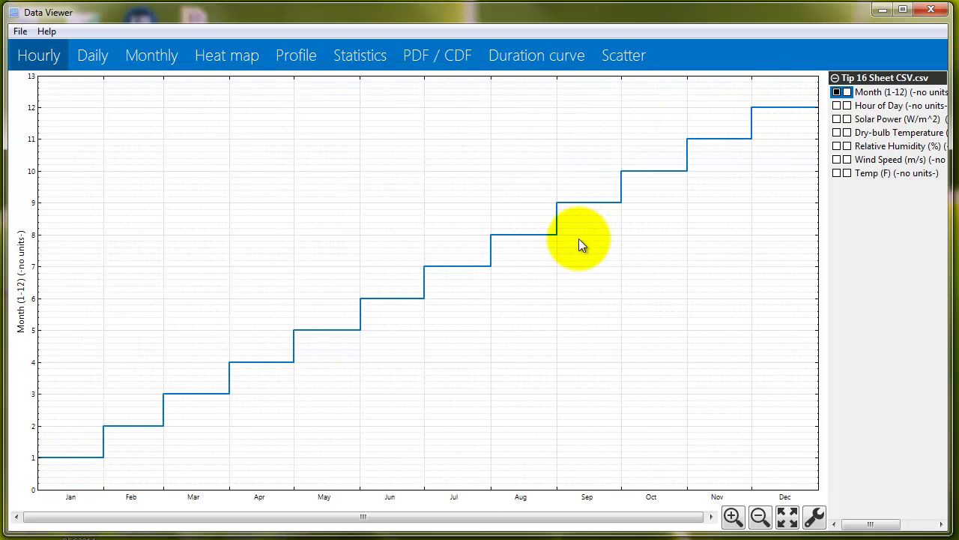
pyautogui.click(837, 92)
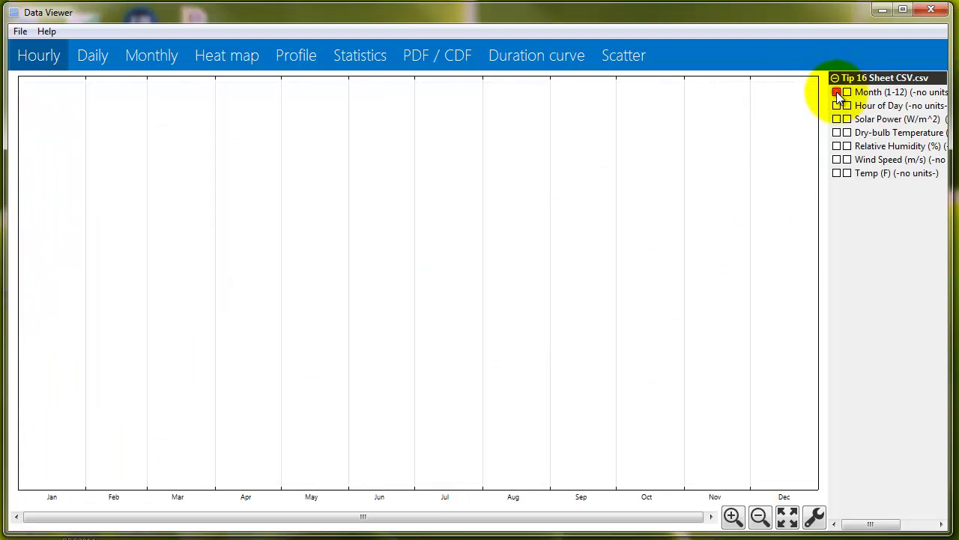
pyautogui.click(838, 133)
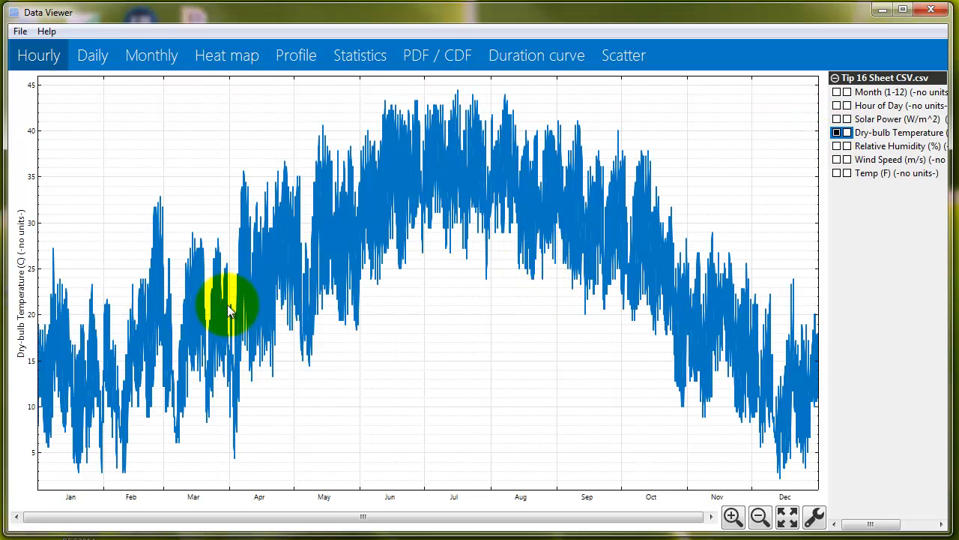
pyautogui.click(381, 182)
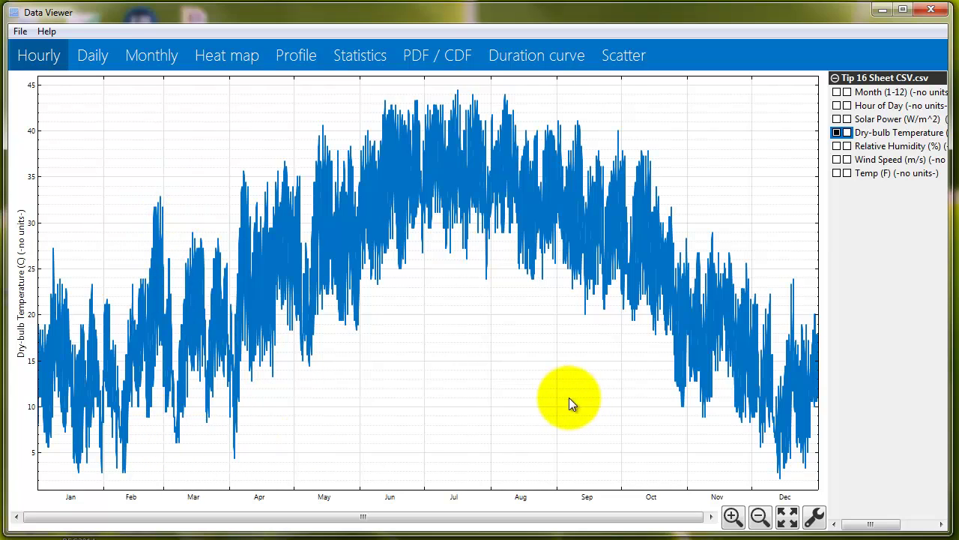
pyautogui.moveTo(538, 139)
pyautogui.mouseDown()
pyautogui.moveTo(536, 257)
pyautogui.moveTo(610, 223)
pyautogui.moveTo(535, 225)
pyautogui.mouseUp()
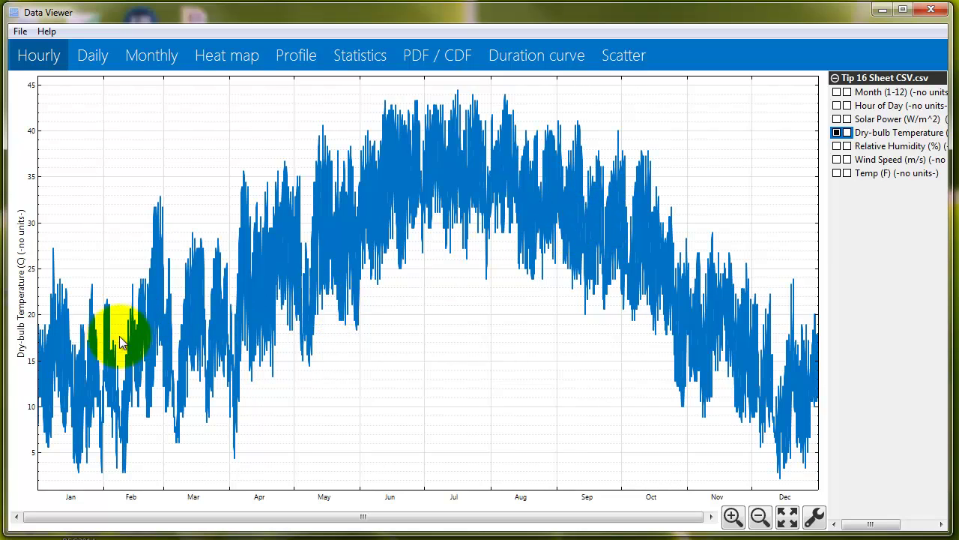
pyautogui.moveTo(52, 343)
pyautogui.mouseDown()
pyautogui.moveTo(428, 175)
pyautogui.moveTo(515, 194)
pyautogui.mouseUp()
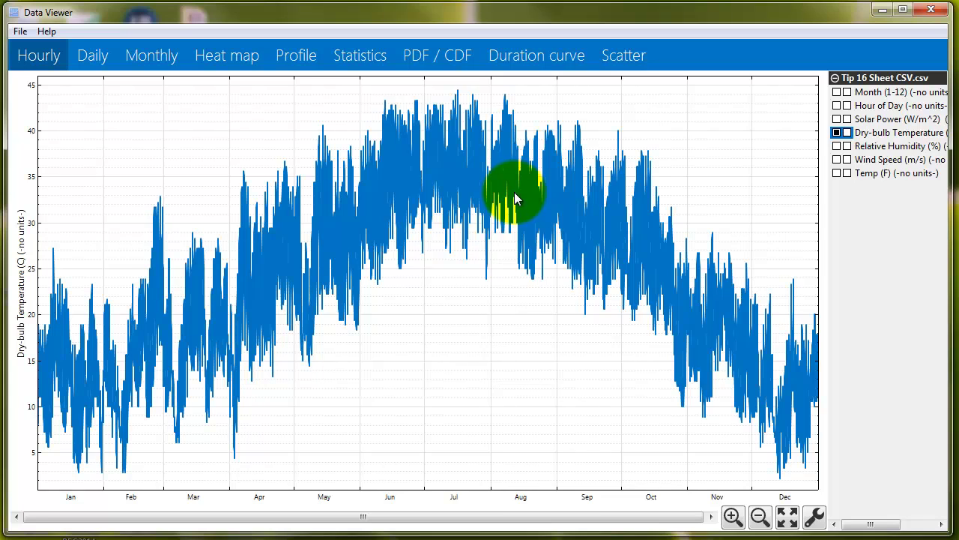
pyautogui.moveTo(514, 191)
pyautogui.mouseDown()
pyautogui.moveTo(377, 250)
pyautogui.moveTo(315, 250)
pyautogui.mouseUp()
# - Switch to the daily time series and show only Dry-bulb Temperature (C) in the upper plot instead of Month (1-12)
pyautogui.click(91, 58)
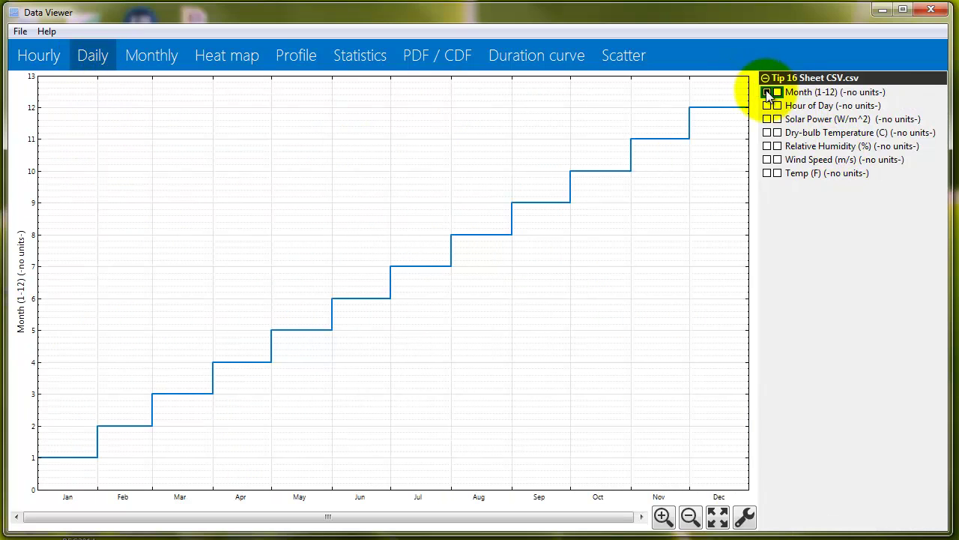
pyautogui.click(767, 91)
pyautogui.click(777, 132)
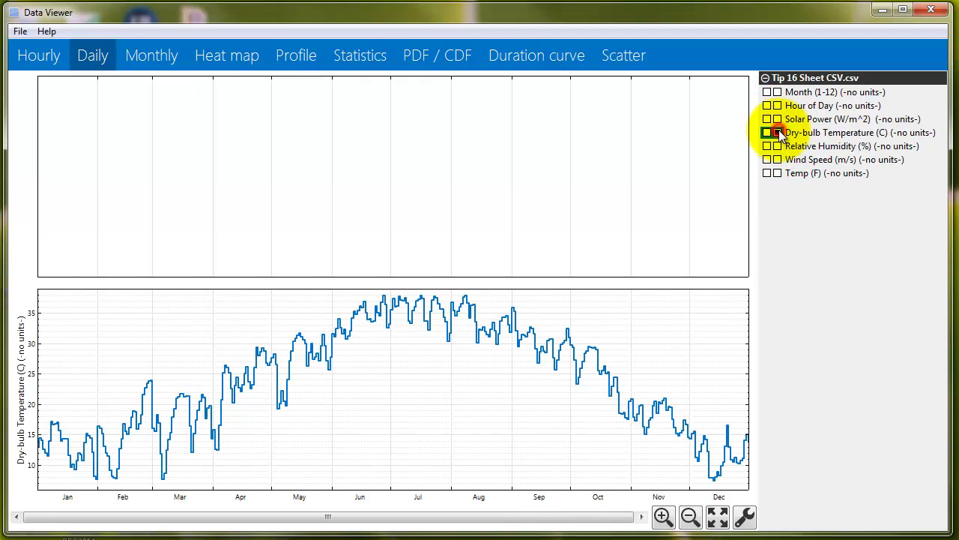
pyautogui.click(767, 132)
pyautogui.click(777, 132)
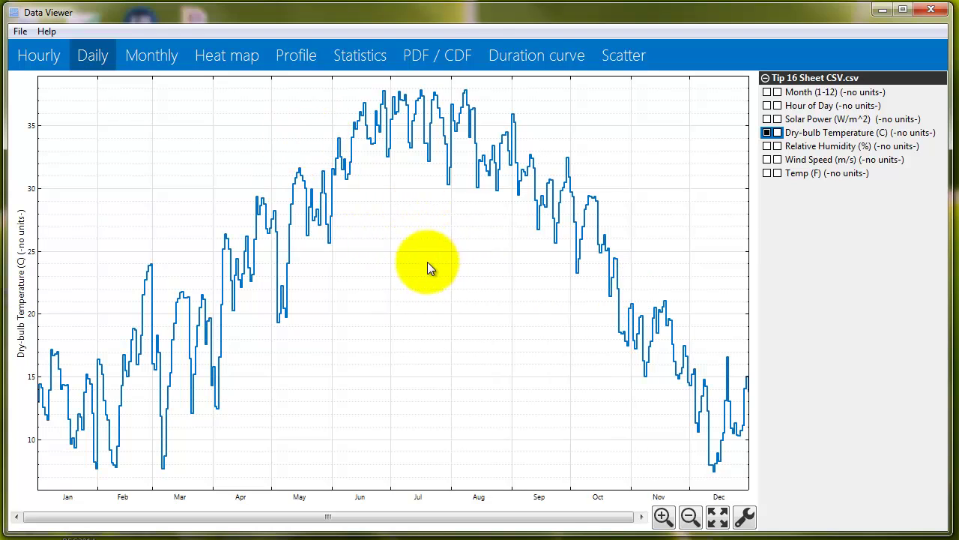
# - Review the daily temperature plot's copy and export options and its view settings without applying any of them
pyautogui.rightClick(386, 250)
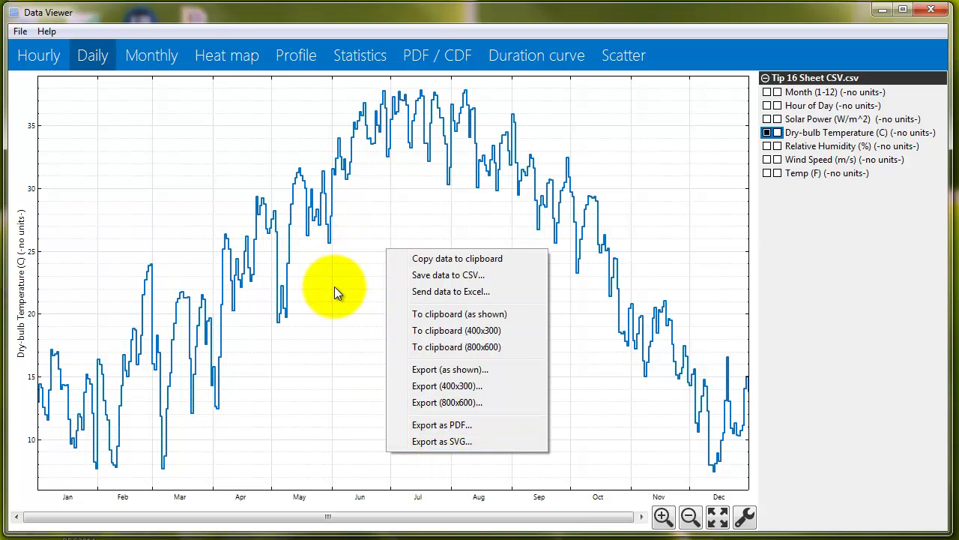
pyautogui.click(674, 439)
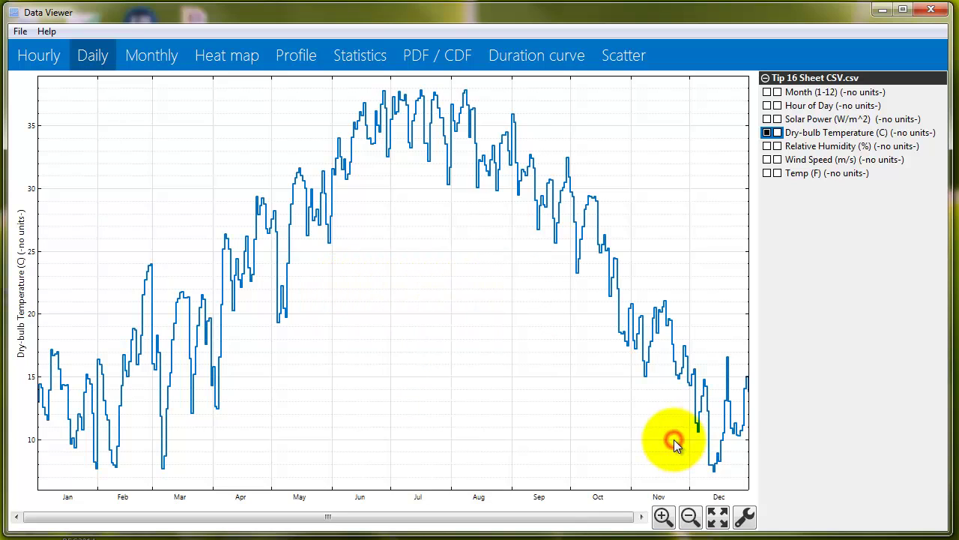
pyautogui.click(743, 516)
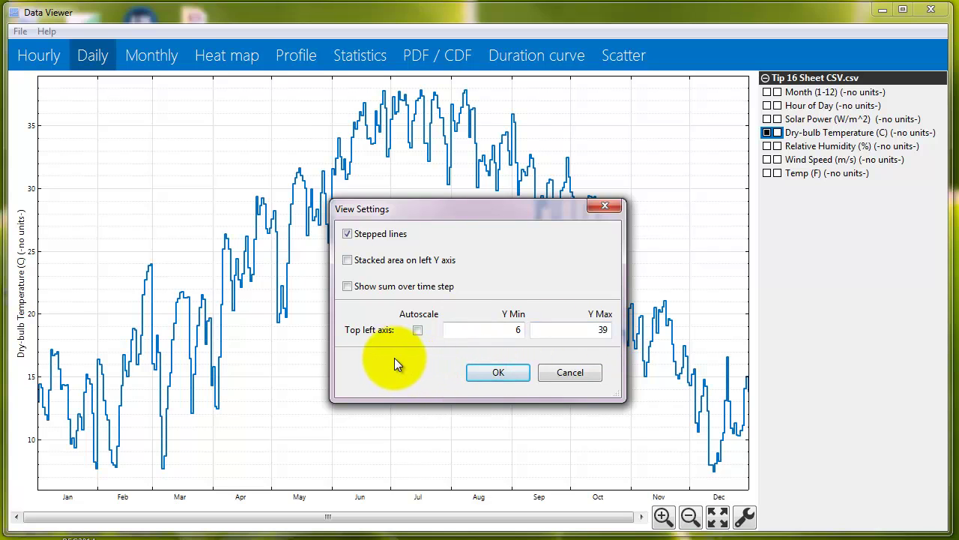
pyautogui.click(581, 375)
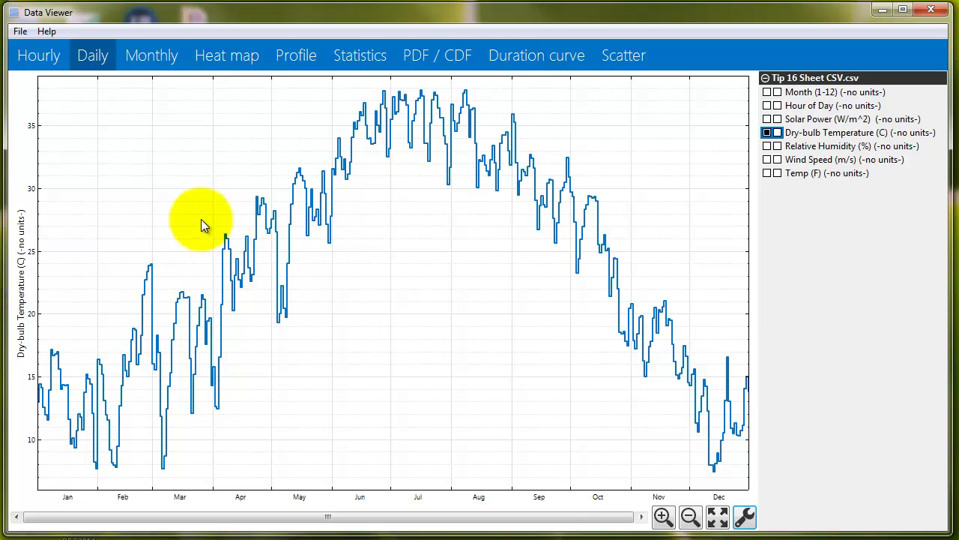
pyautogui.rightClick(30, 271)
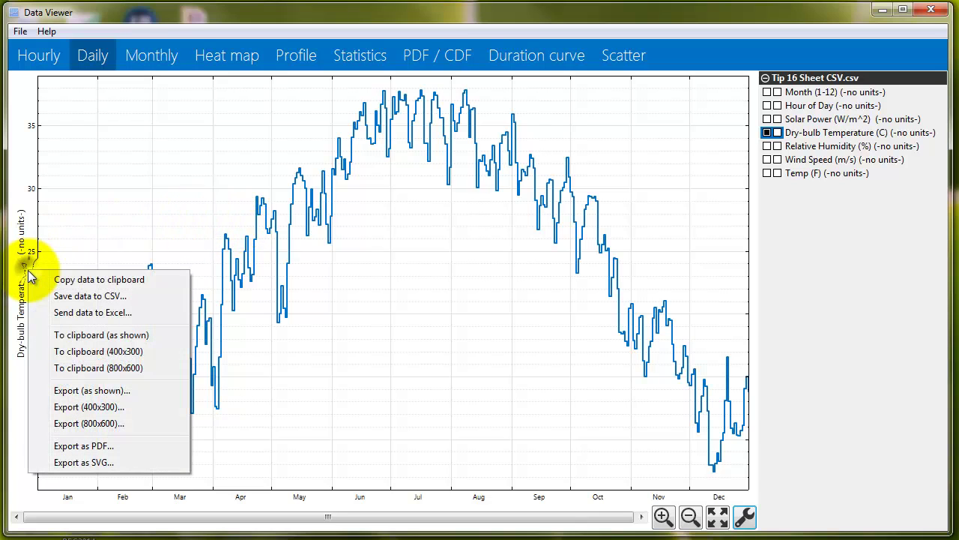
pyautogui.click(97, 150)
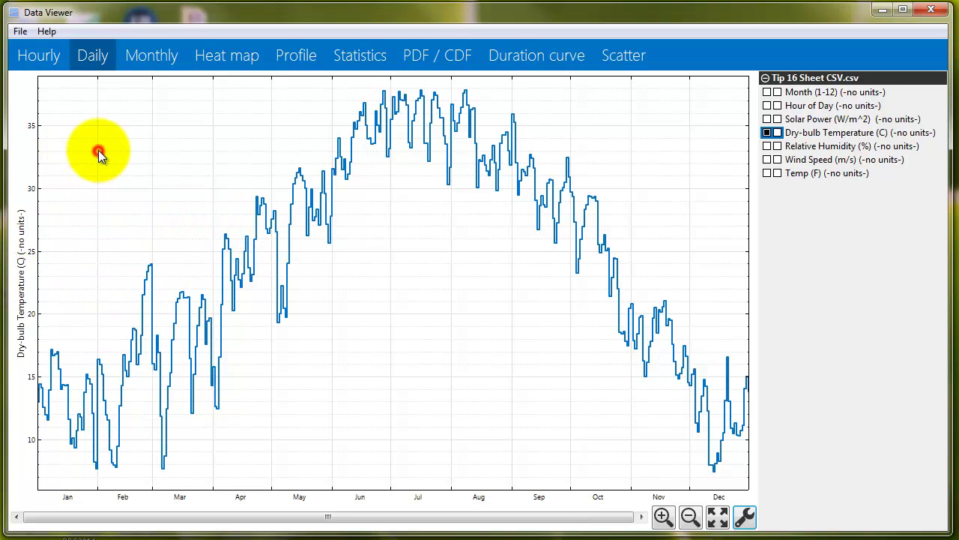
# - Switch to the monthly time series and show only Dry-bulb Temperature (C) in the upper plot instead of Month (1-12)
pyautogui.click(158, 57)
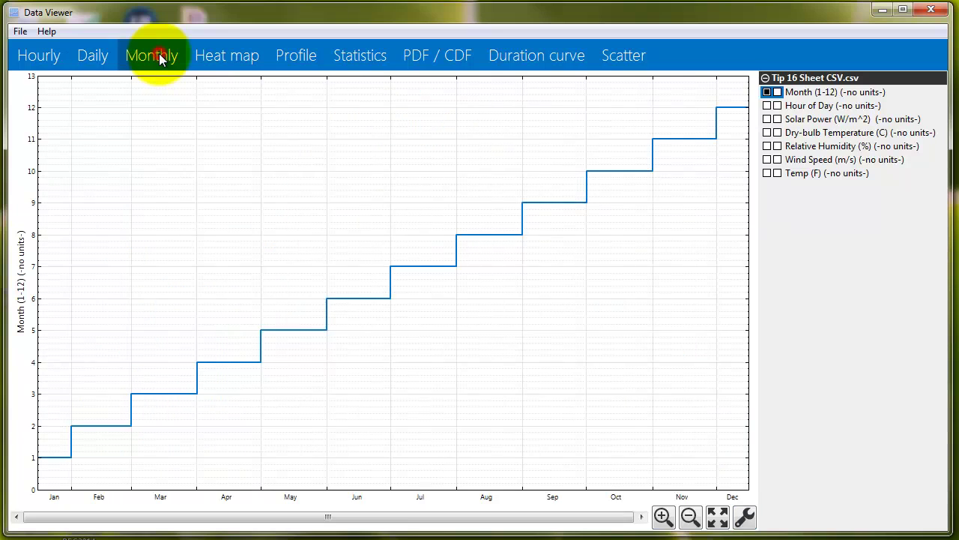
pyautogui.click(766, 92)
pyautogui.click(778, 132)
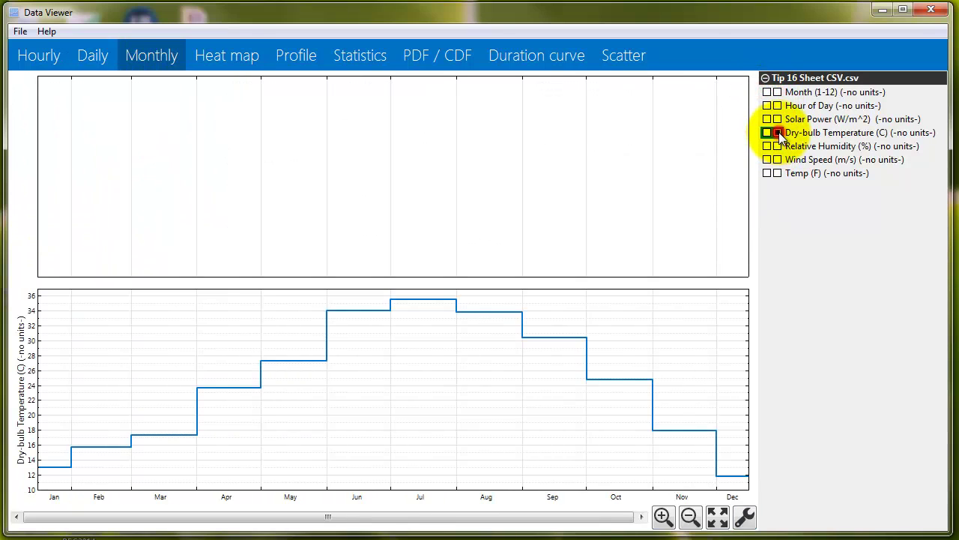
pyautogui.click(766, 132)
pyautogui.click(778, 132)
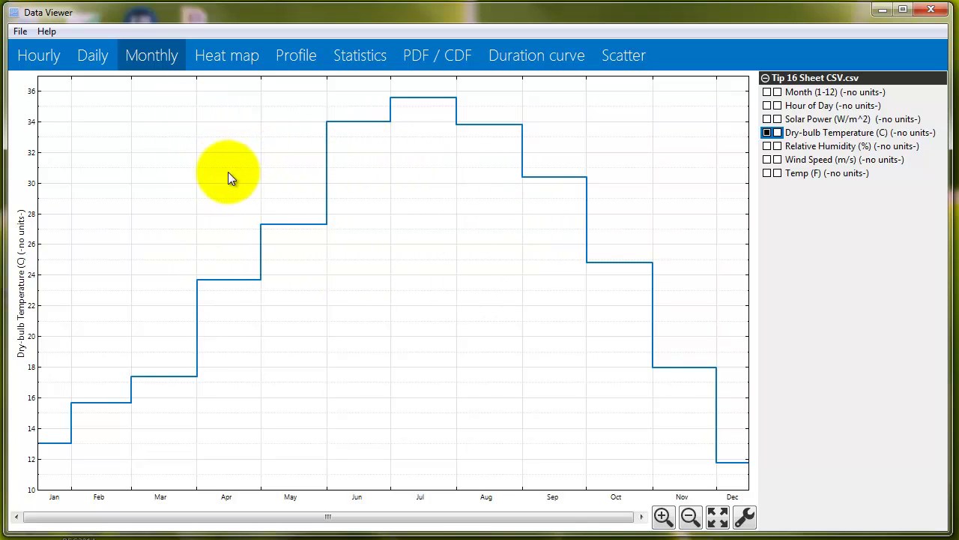
# - Display Dry-bulb Temperature (C) as a heat map
pyautogui.click(228, 56)
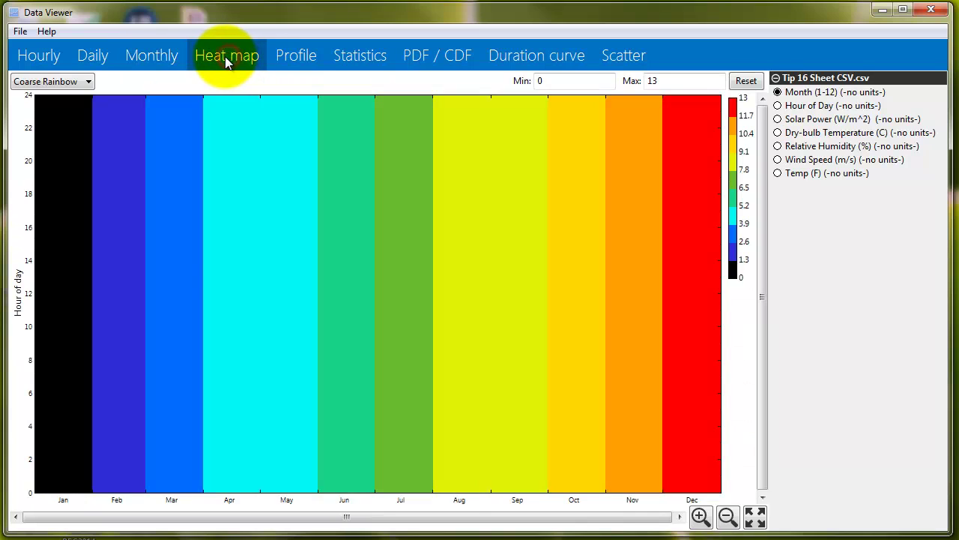
pyautogui.click(778, 134)
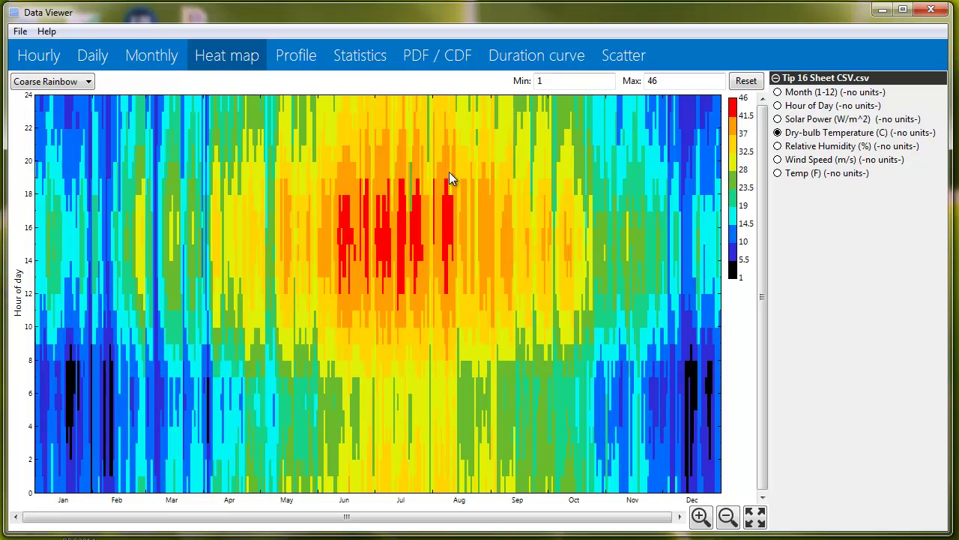
# - Show the monthly profiles of Dry-bulb Temperature (C) instead of Month (1-12), and add the annual profile
pyautogui.click(309, 57)
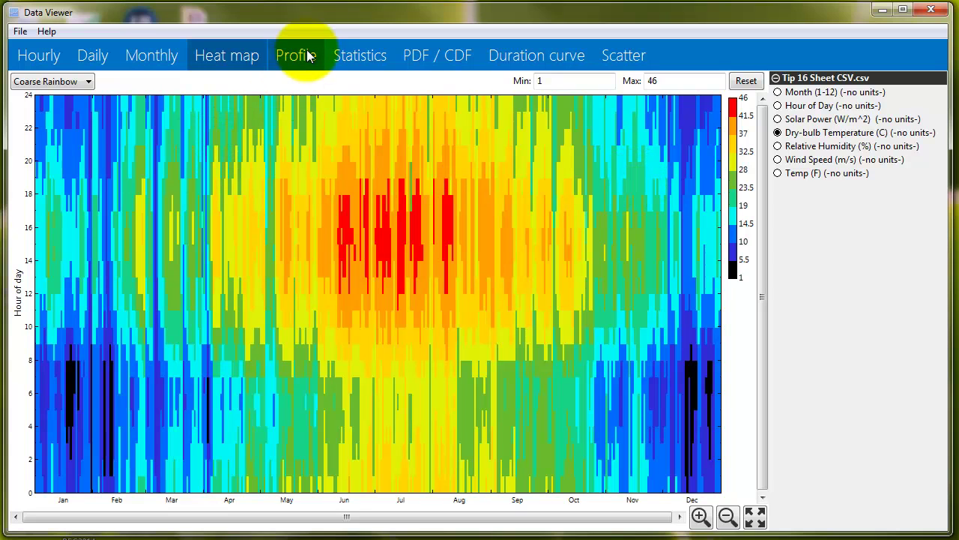
pyautogui.click(299, 56)
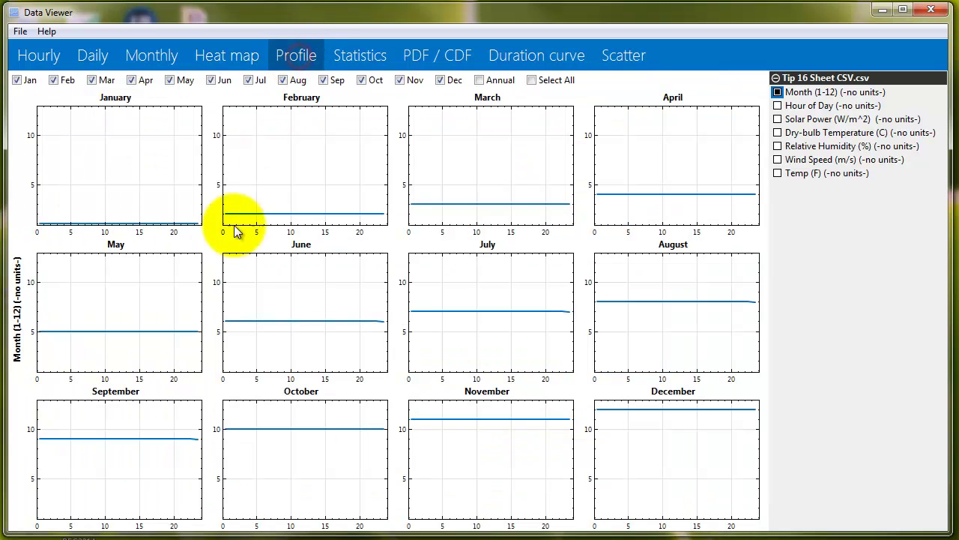
pyautogui.click(778, 133)
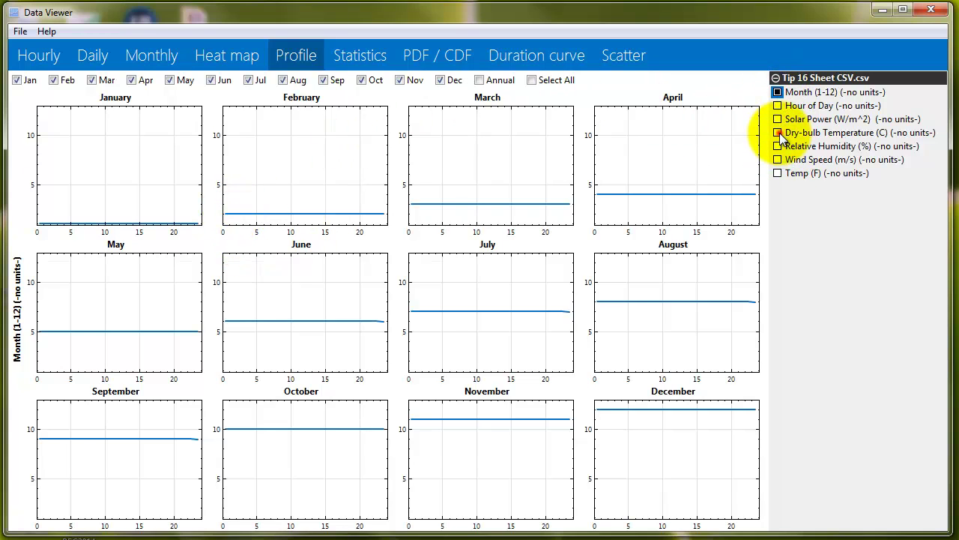
pyautogui.click(778, 93)
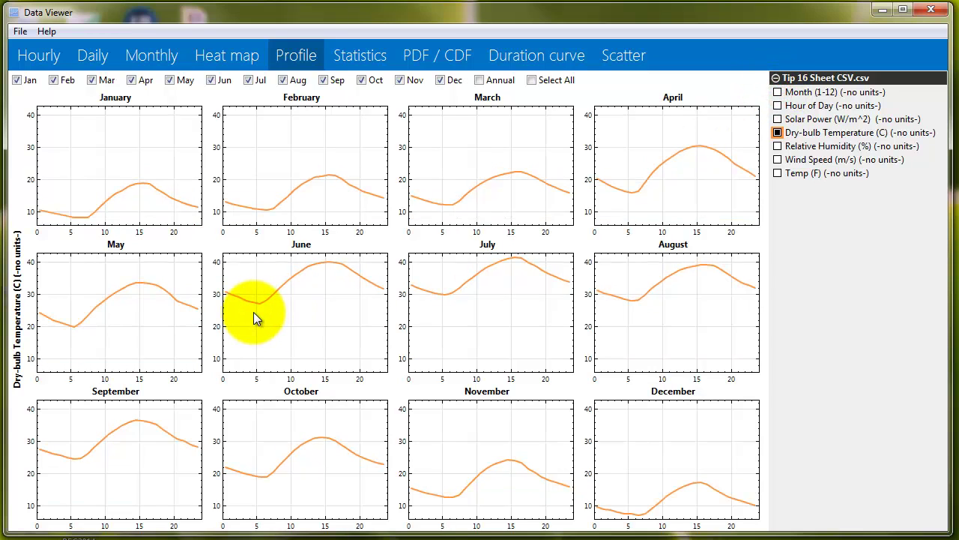
pyautogui.click(480, 81)
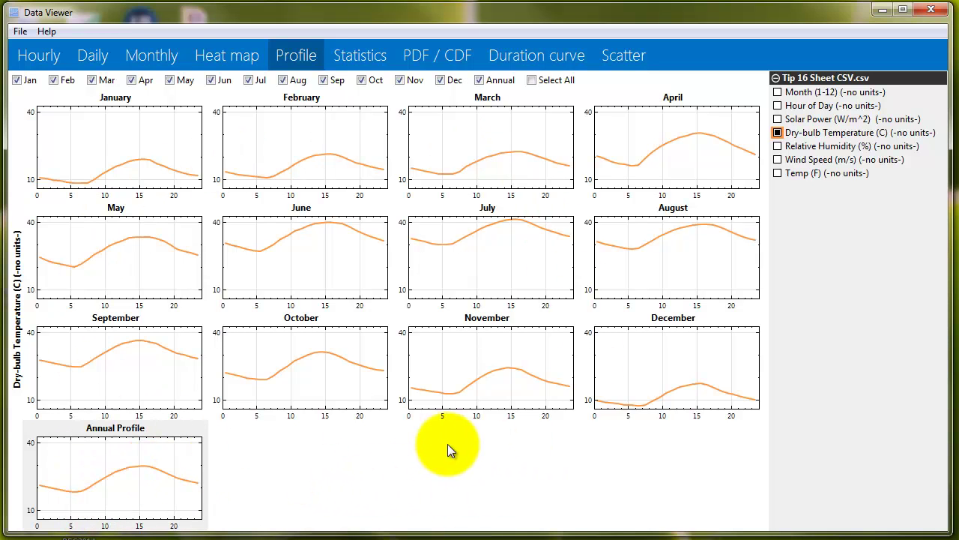
# - Plot the Wind Speed (m/s) profiles in place of Dry-bulb Temperature (C), and clear them from the profile view
pyautogui.click(778, 133)
pyautogui.click(779, 133)
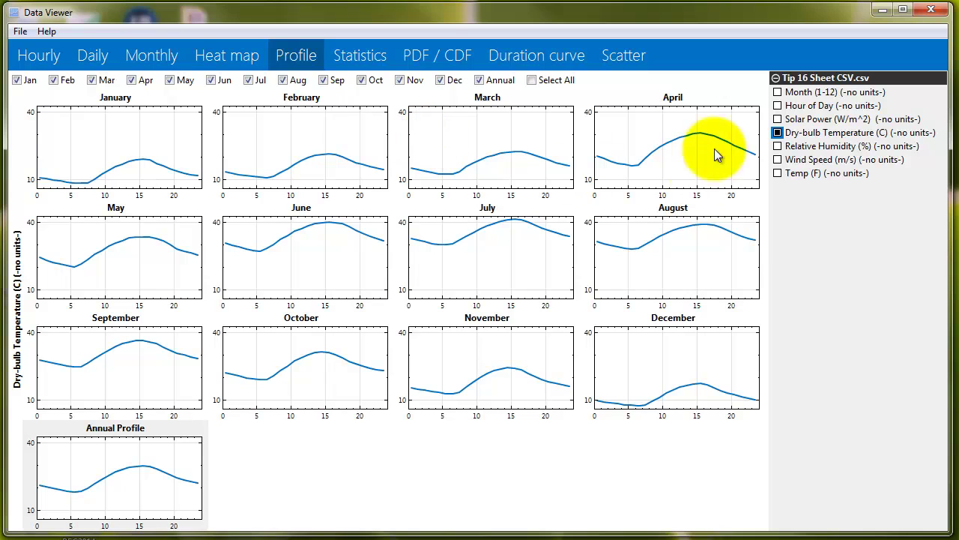
pyautogui.click(777, 133)
pyautogui.click(778, 160)
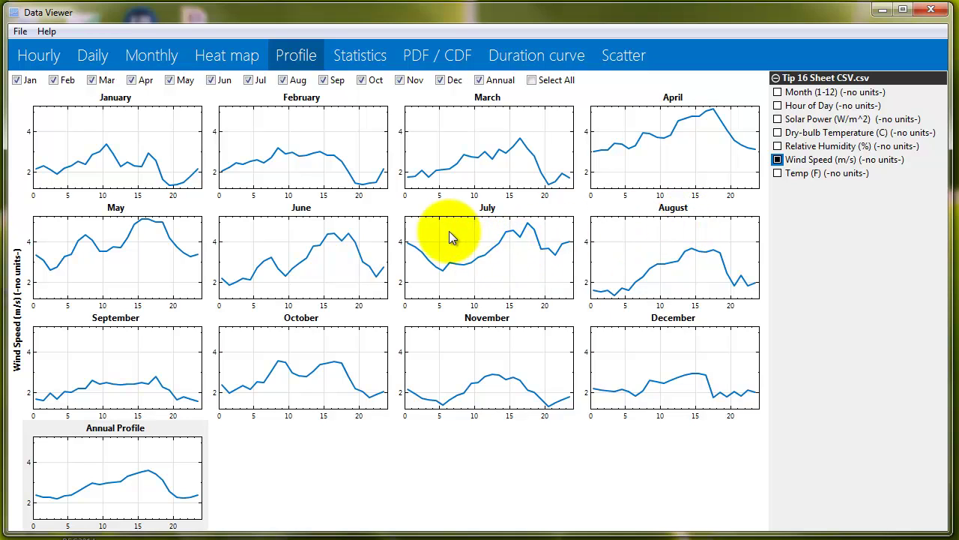
pyautogui.click(777, 159)
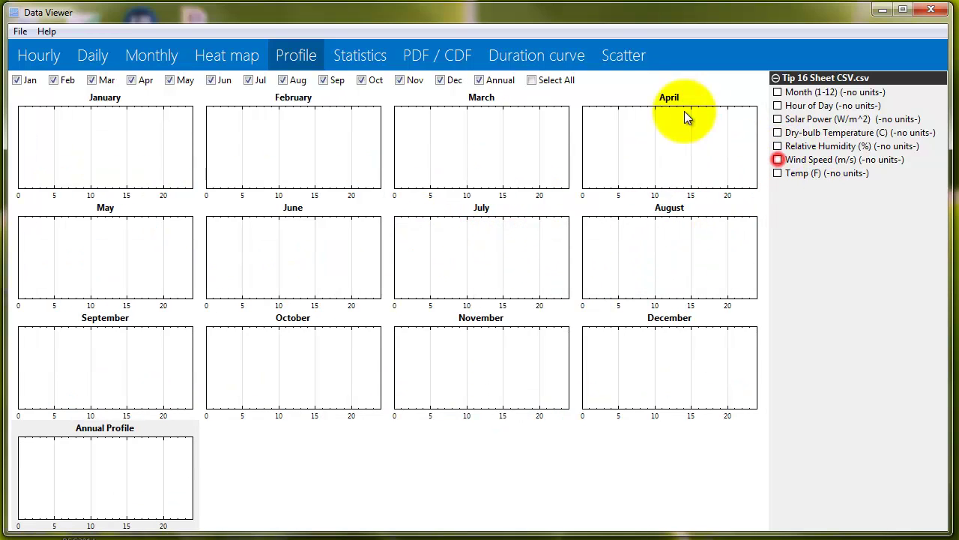
# - Scatter-plot Wind Speed (m/s) against Dry-bulb Temperature (C) on the x-axis in place of the default variables, and replace Wind Speed with Relative Humidity (%)
pyautogui.click(632, 59)
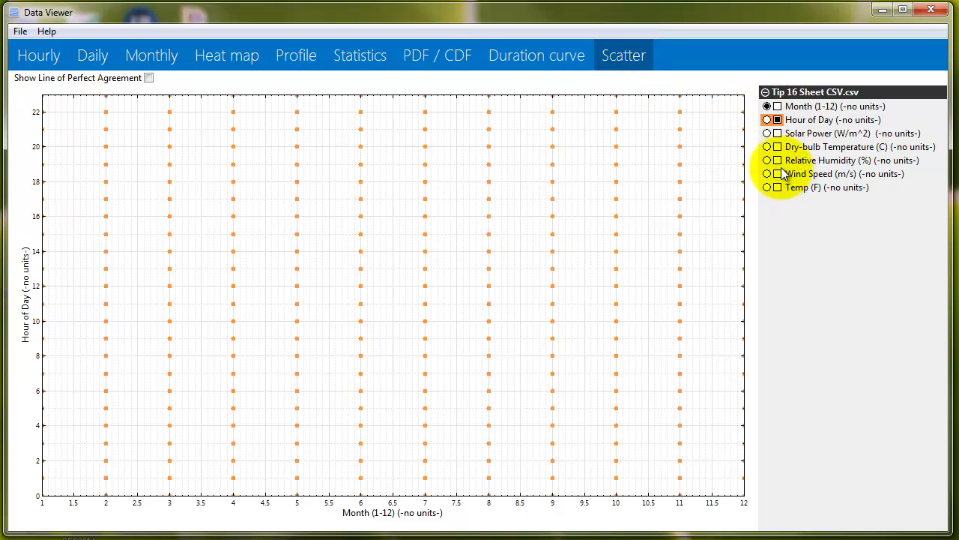
pyautogui.click(777, 119)
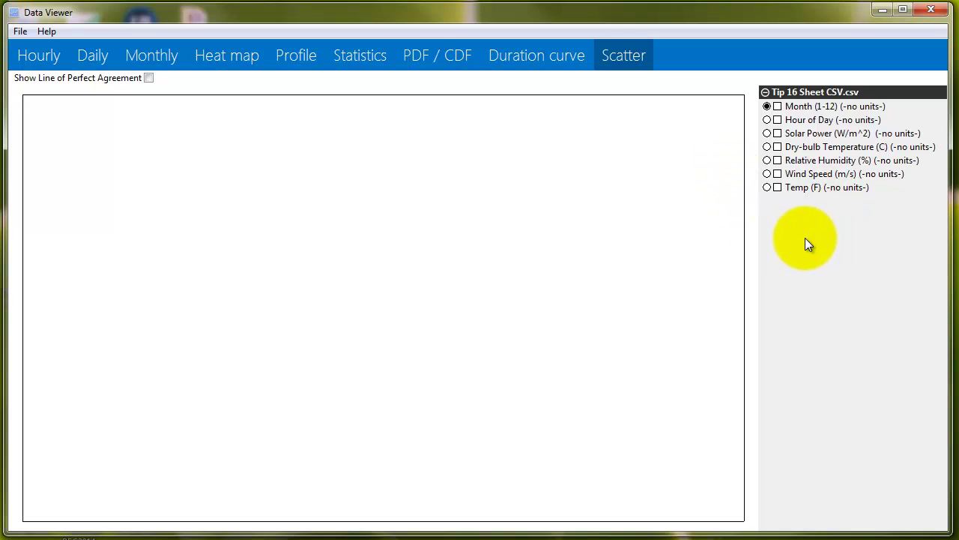
pyautogui.click(767, 147)
pyautogui.click(778, 174)
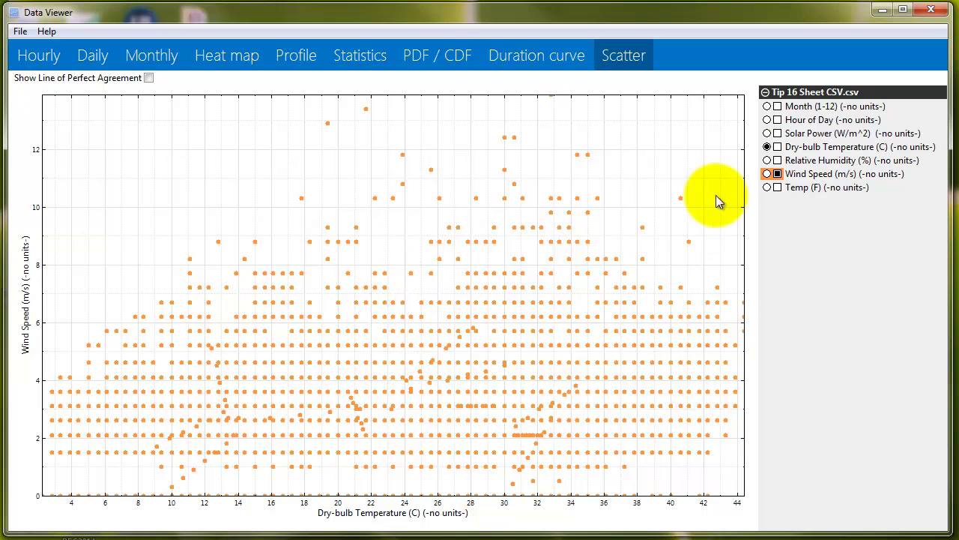
pyautogui.click(779, 160)
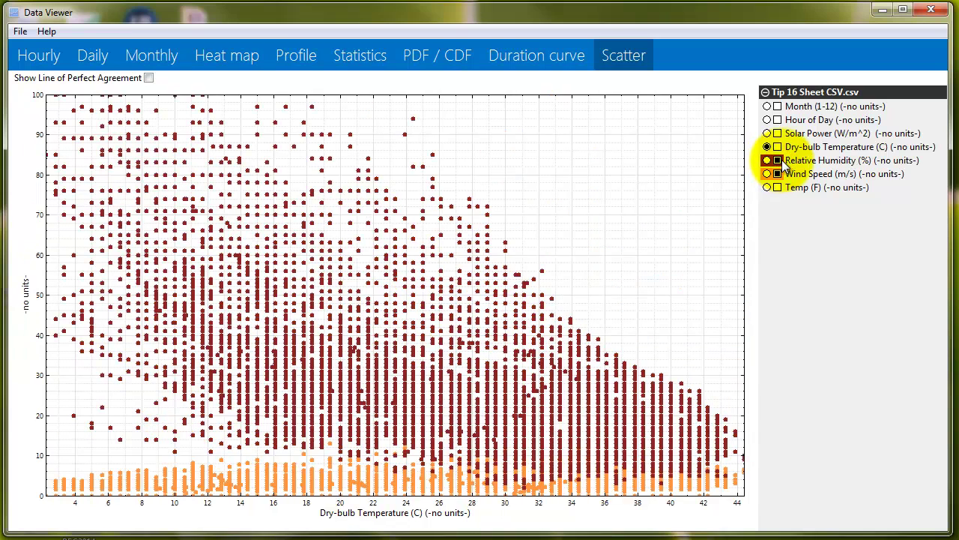
pyautogui.click(778, 174)
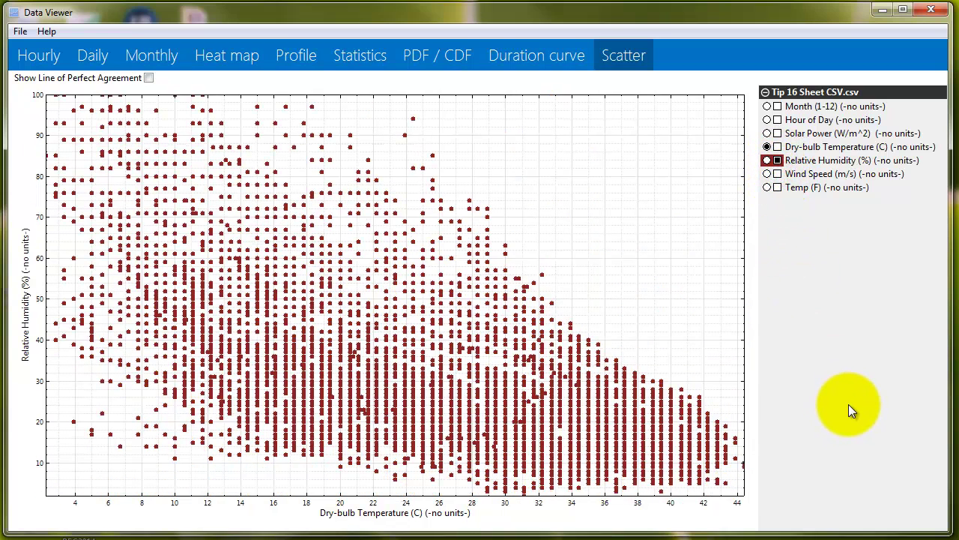